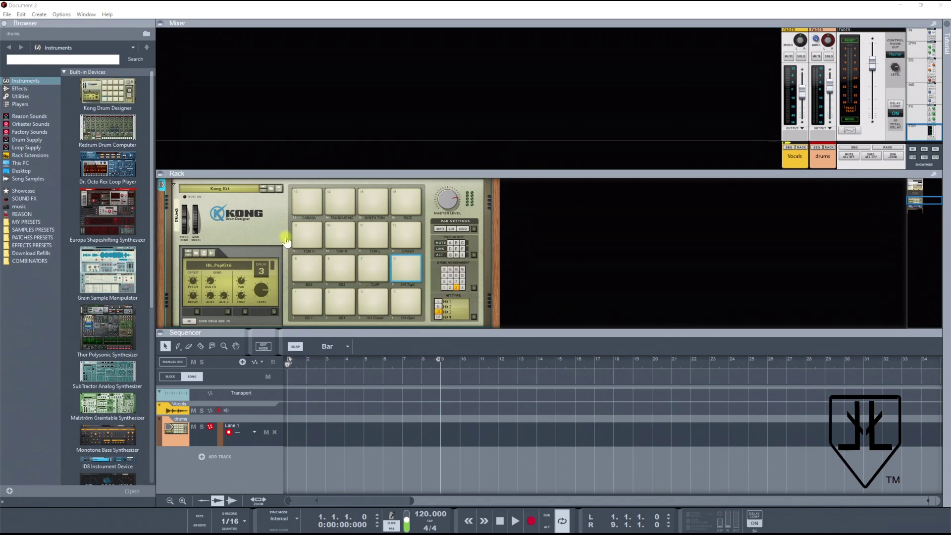
# Step: Audition the drum sounds on the Kong kit's lower pads
pyautogui.click(308, 303)
pyautogui.click(341, 303)
pyautogui.click(373, 303)
pyautogui.click(373, 268)
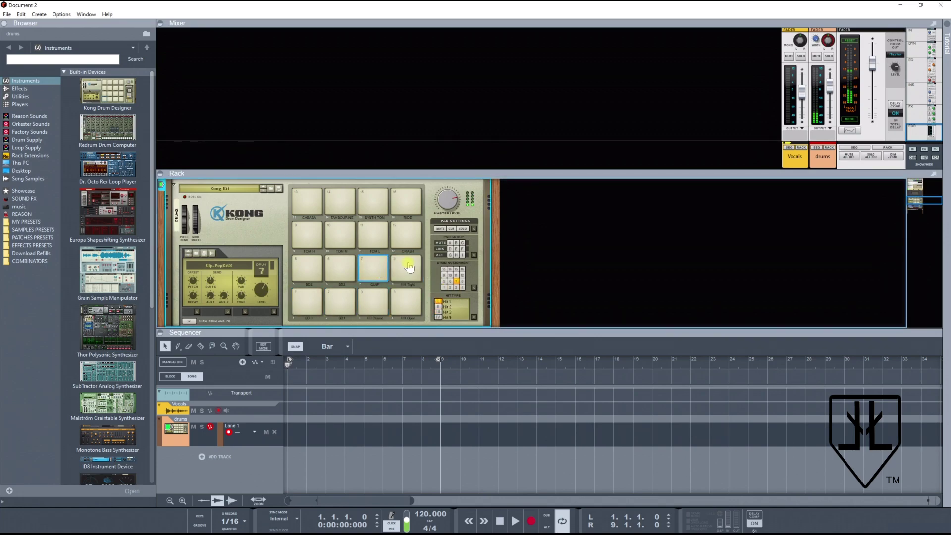
pyautogui.click(406, 268)
pyautogui.click(407, 303)
# Step: Play the upper Kong pads, then select the Bd1_Kong kick on pad 1
pyautogui.click(340, 268)
pyautogui.click(373, 235)
pyautogui.click(406, 235)
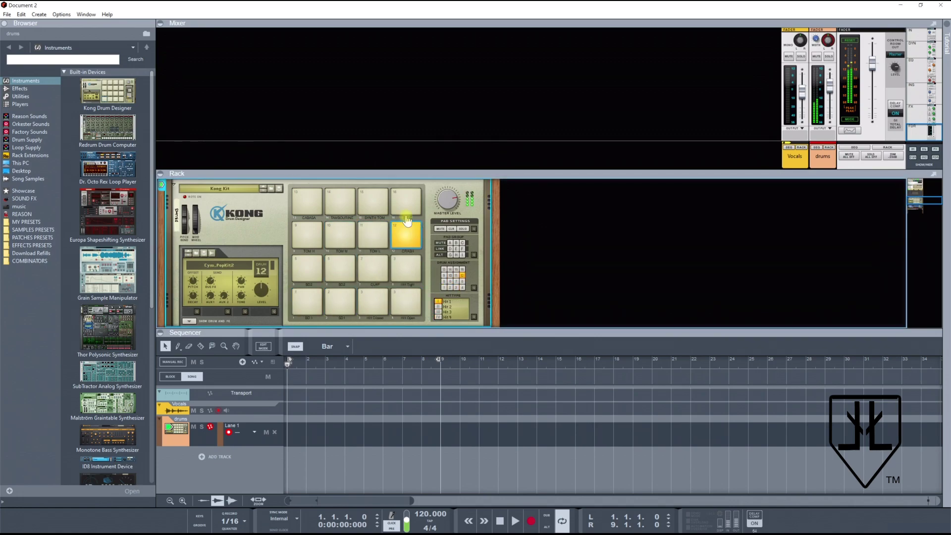
pyautogui.click(405, 202)
pyautogui.click(374, 202)
pyautogui.click(308, 235)
pyautogui.click(307, 300)
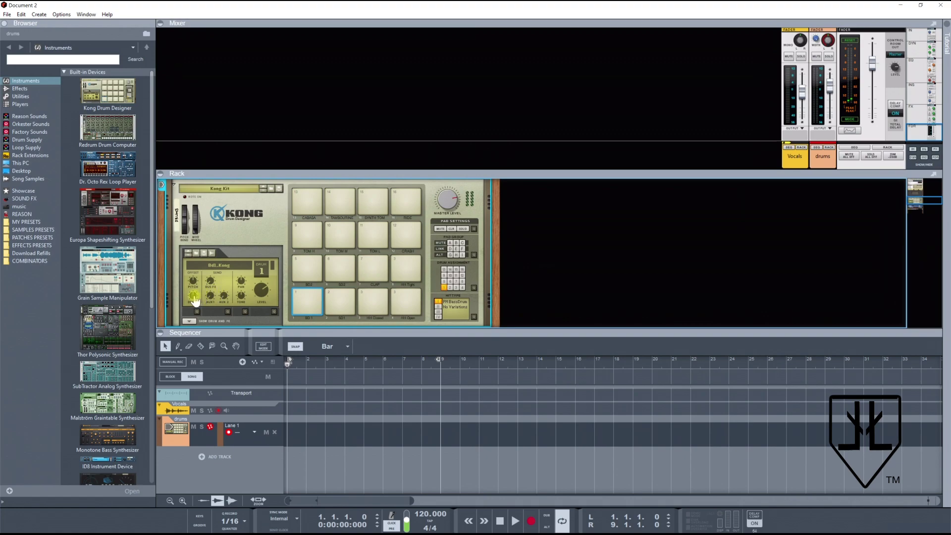
# Step: Compare shorter and longer decay on the pad 1 kick, auditioning each setting
pyautogui.click(307, 302)
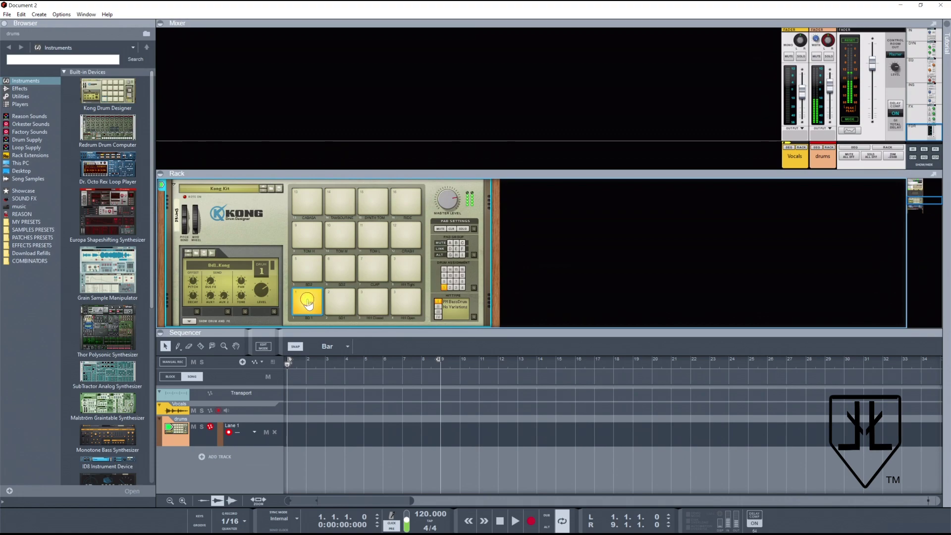
pyautogui.moveTo(193, 297); pyautogui.dragTo(192, 314)
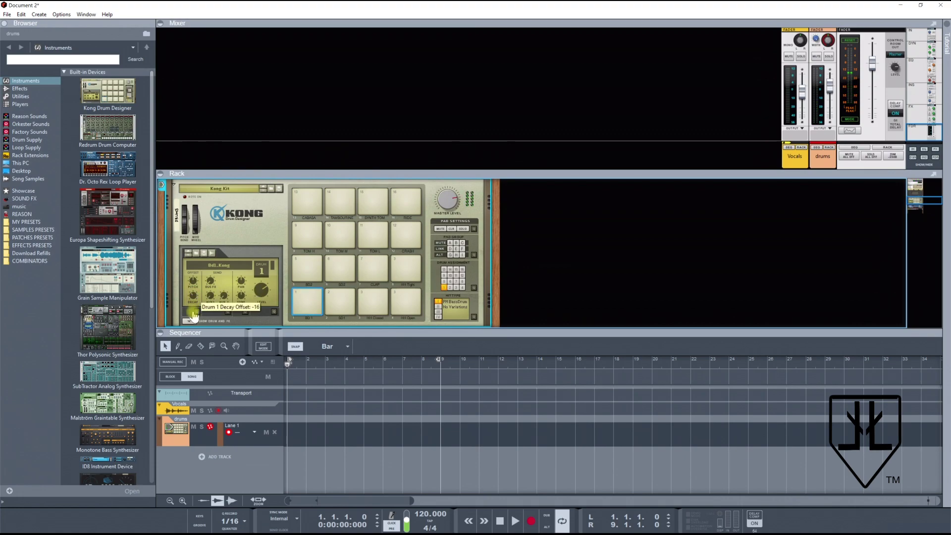
pyautogui.click(307, 305)
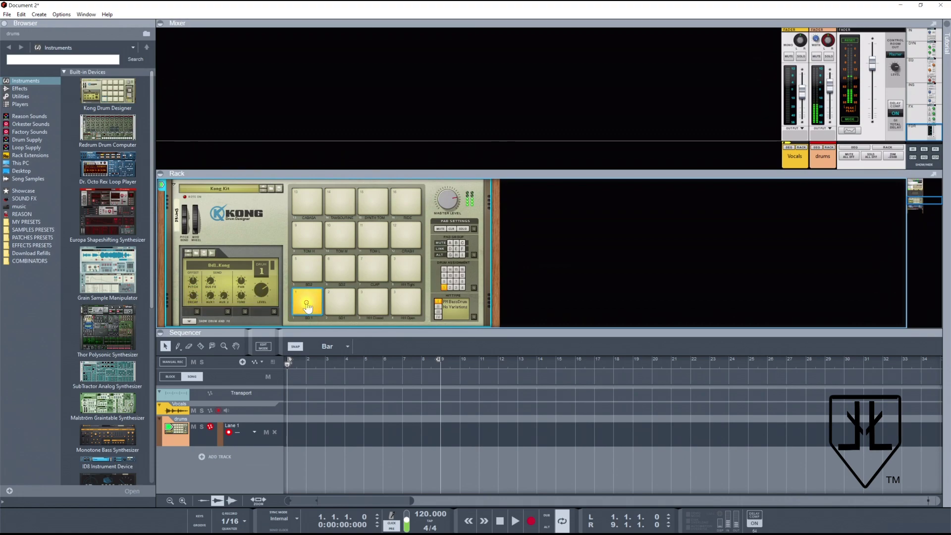
pyautogui.click(306, 306)
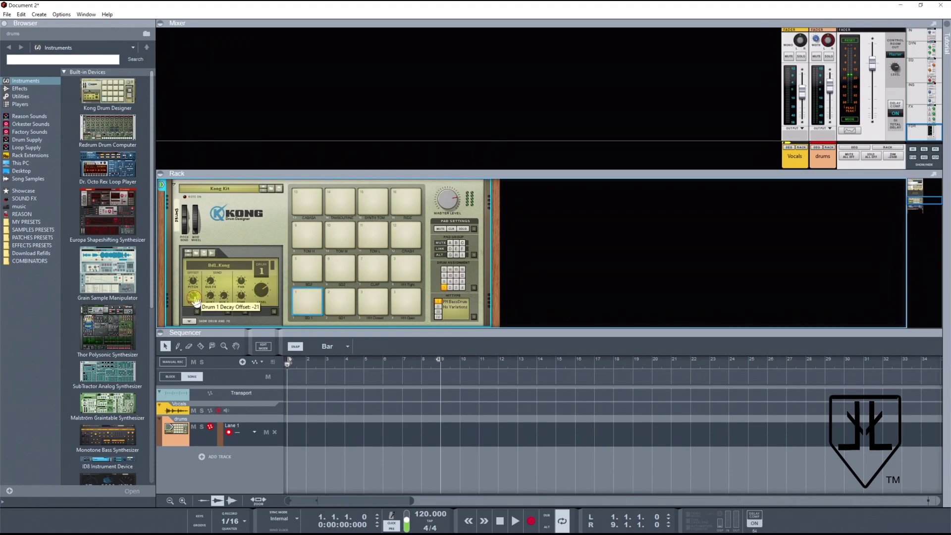
pyautogui.moveTo(195, 300); pyautogui.dragTo(196, 261)
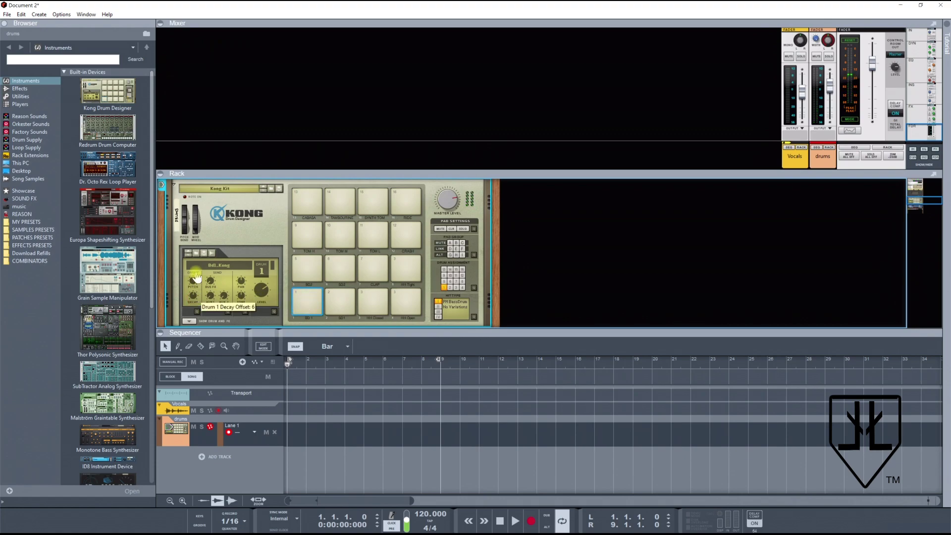
pyautogui.click(307, 306)
pyautogui.click(306, 304)
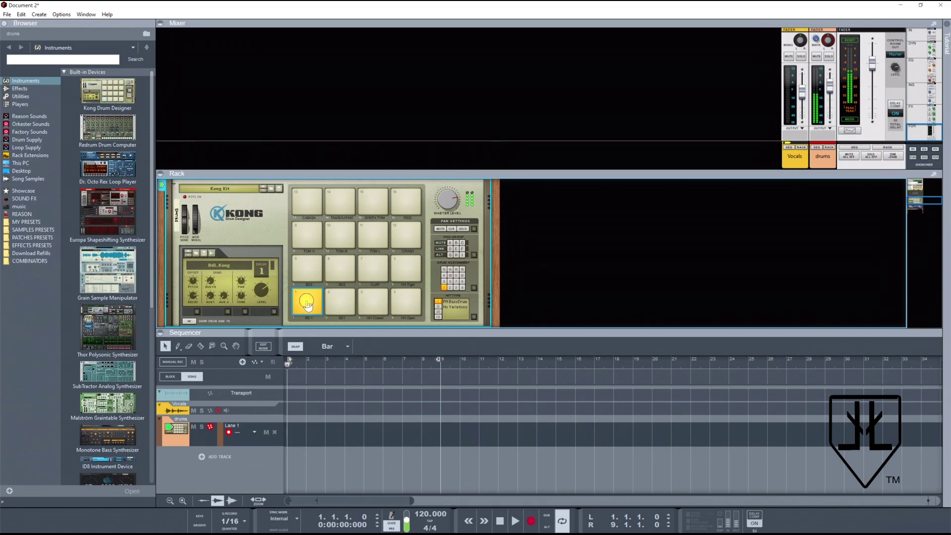
# Step: Set the kick's decay offset to 3, check pad 12, then return to pad 1
pyautogui.moveTo(194, 299); pyautogui.dragTo(197, 329)
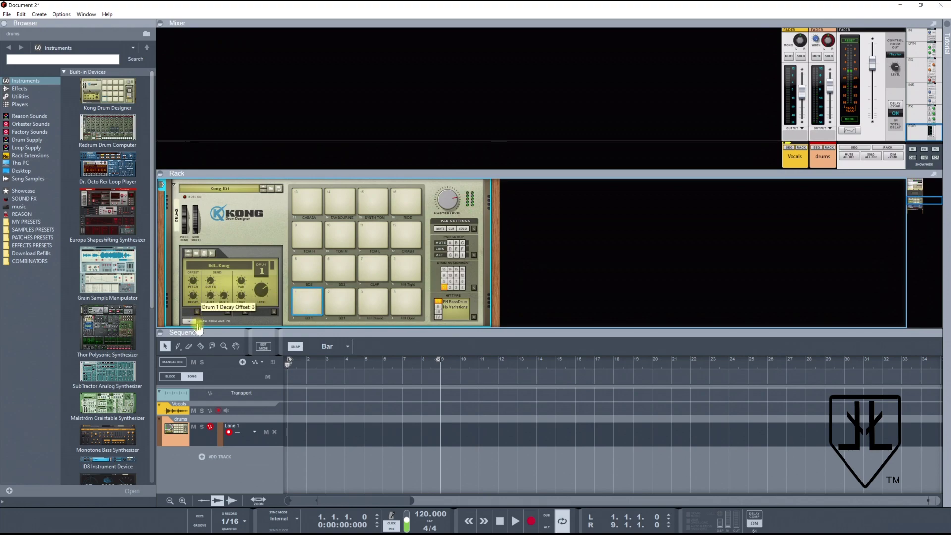
pyautogui.click(407, 236)
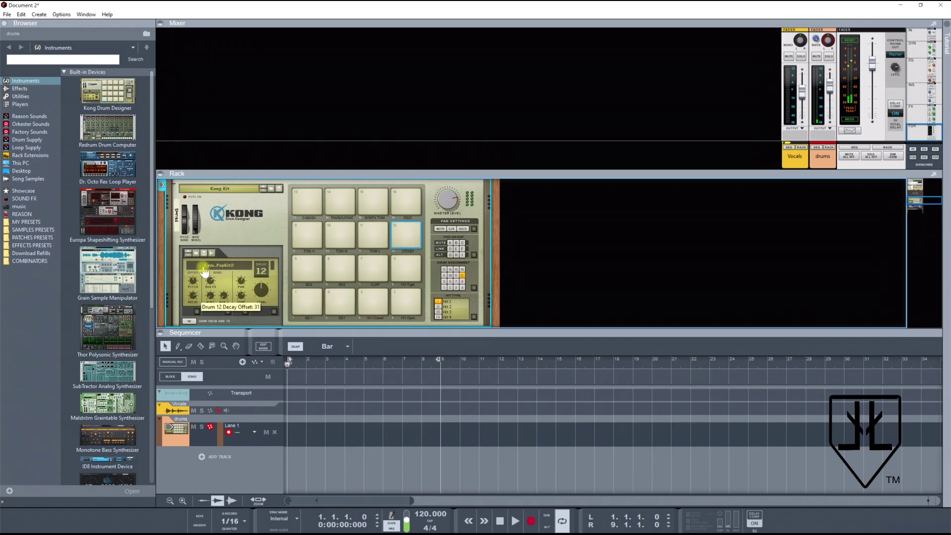
pyautogui.click(304, 297)
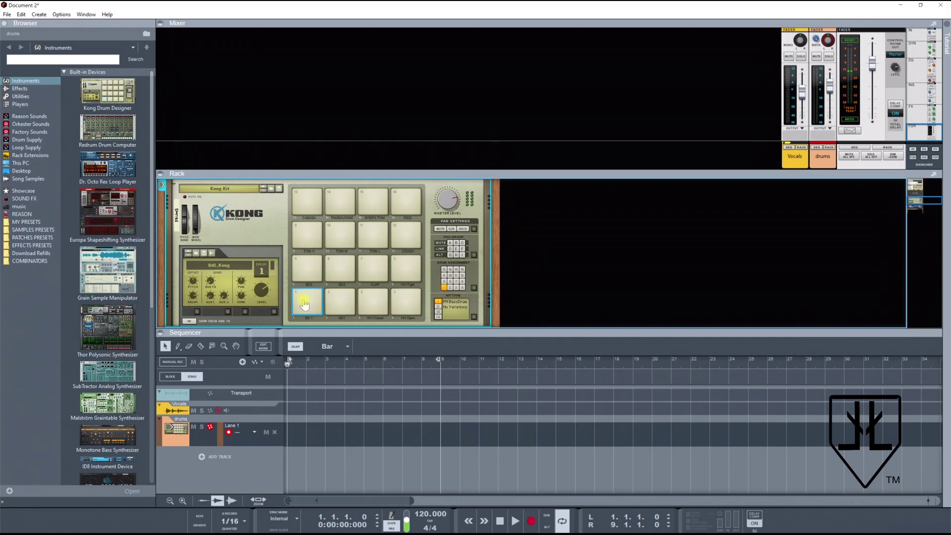
# Step: Play the tightened kick, audition the pad 2 snare, and select the pad 3 hi-hat
pyautogui.click(304, 303)
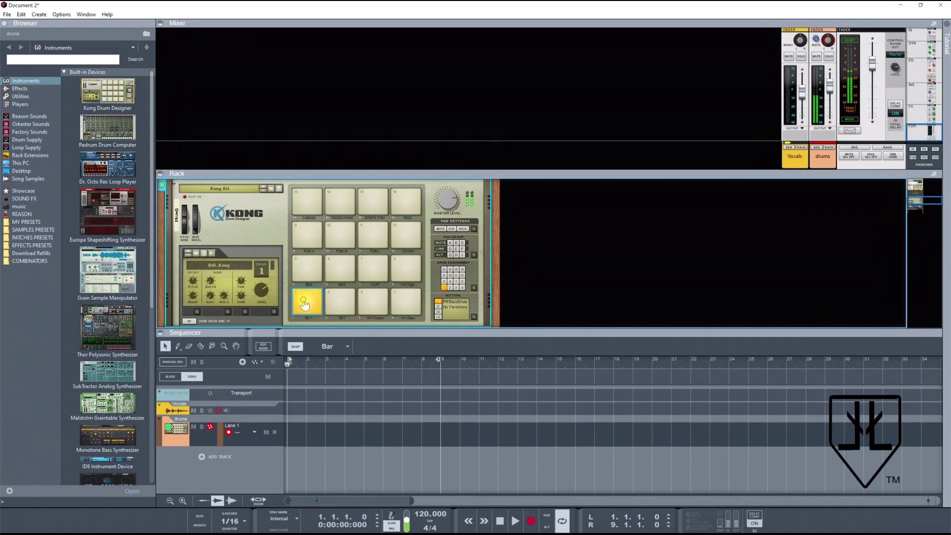
pyautogui.click(343, 301)
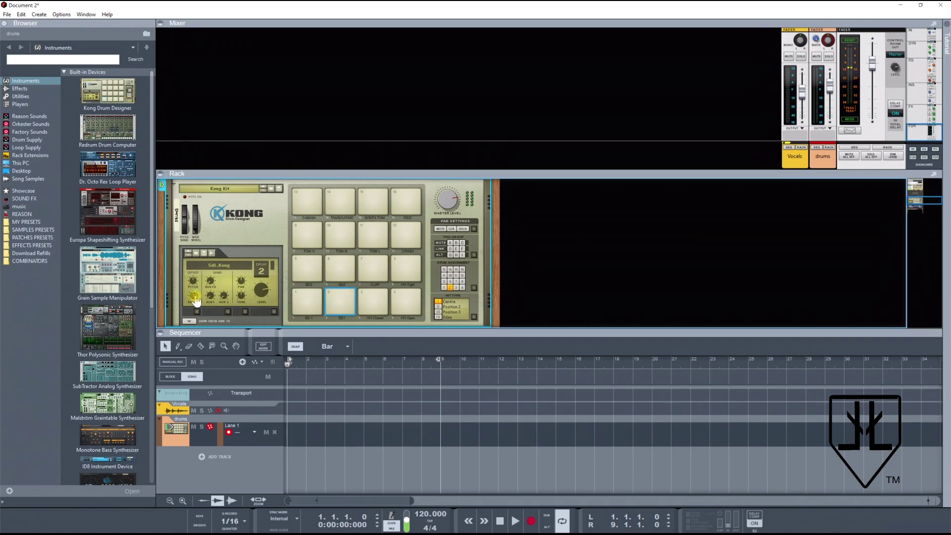
pyautogui.click(338, 306)
pyautogui.click(374, 300)
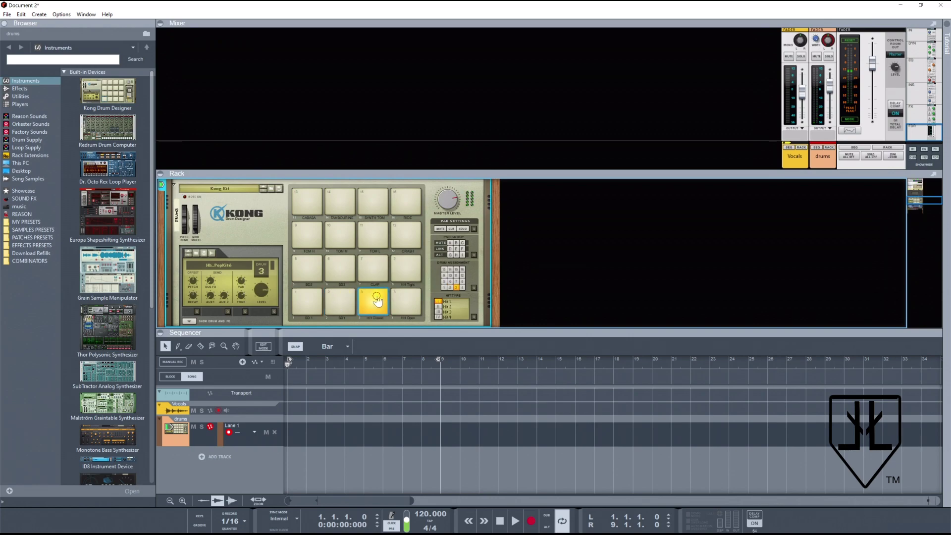
# Step: Shorten the pad 12 crash cymbal's decay to about -26, auditioning between adjustments
pyautogui.click(406, 237)
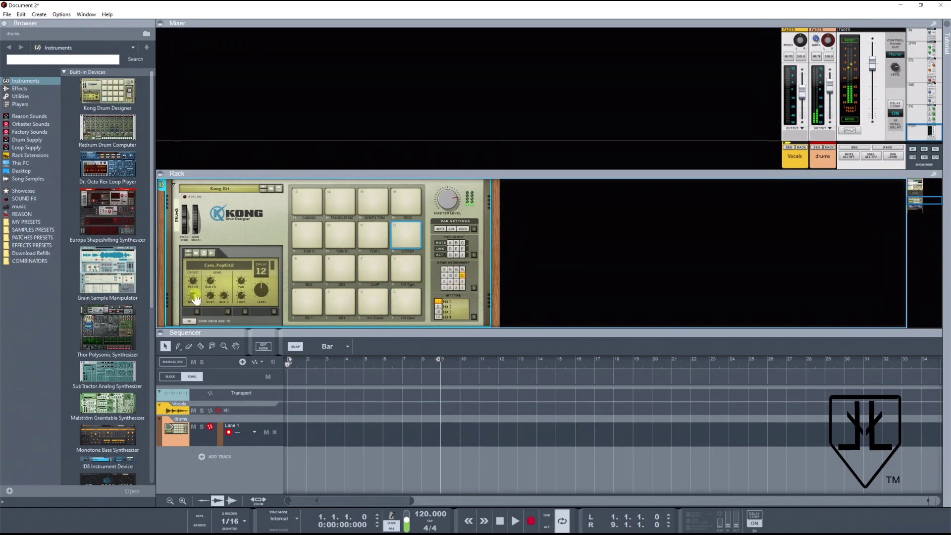
pyautogui.click(409, 235)
pyautogui.moveTo(192, 296)
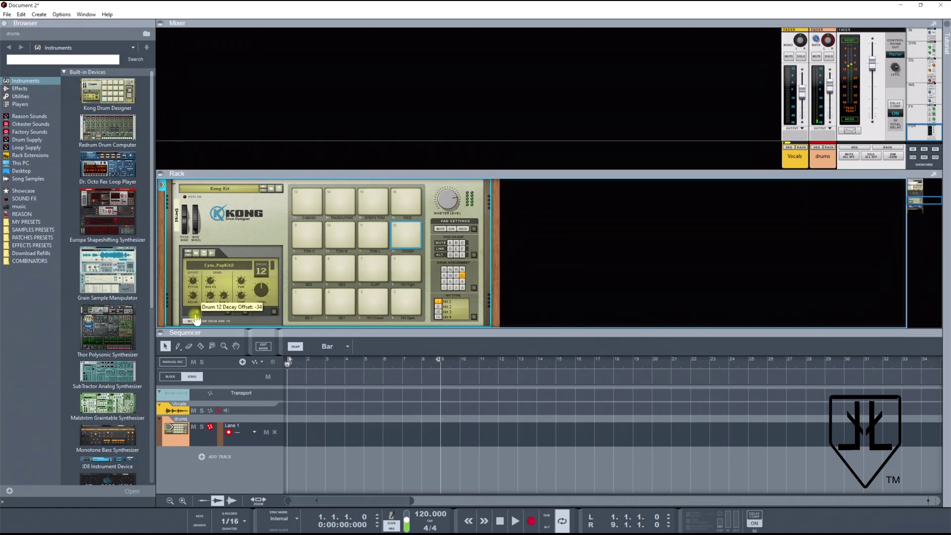
pyautogui.click(406, 236)
pyautogui.click(406, 237)
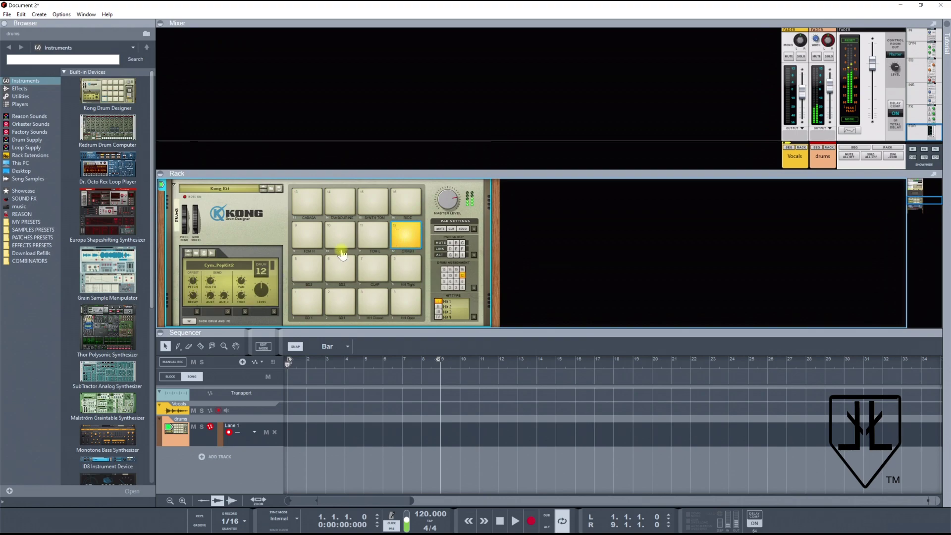
pyautogui.click(406, 236)
pyautogui.moveTo(194, 297)
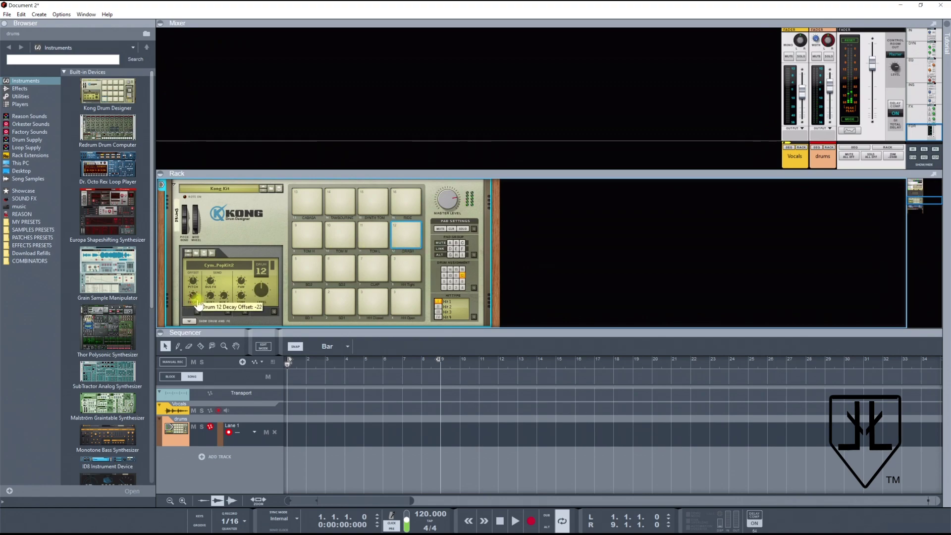
pyautogui.click(397, 234)
pyautogui.click(407, 236)
pyautogui.click(417, 237)
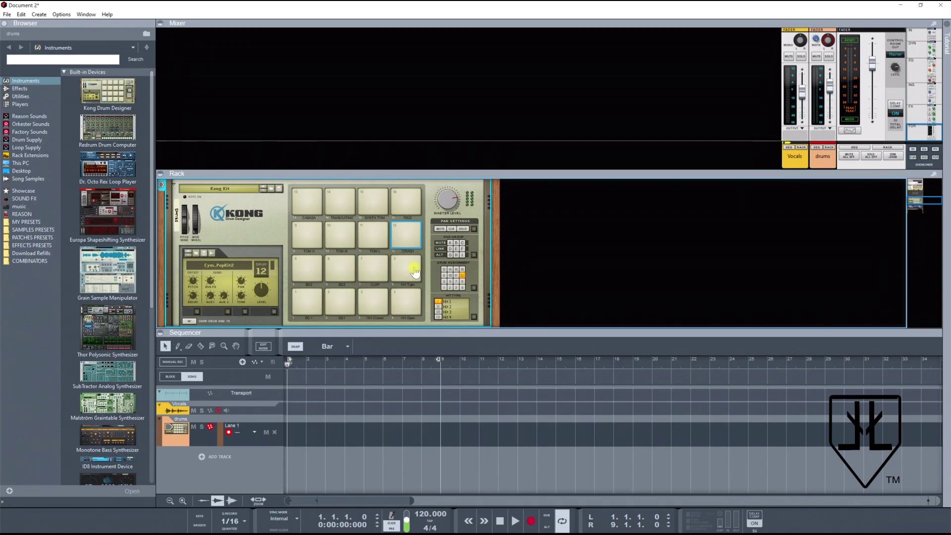
# Step: Raise the pad 14 tambourine's decay offset to 50, then select and play the pad 13 cabasa
pyautogui.click(342, 203)
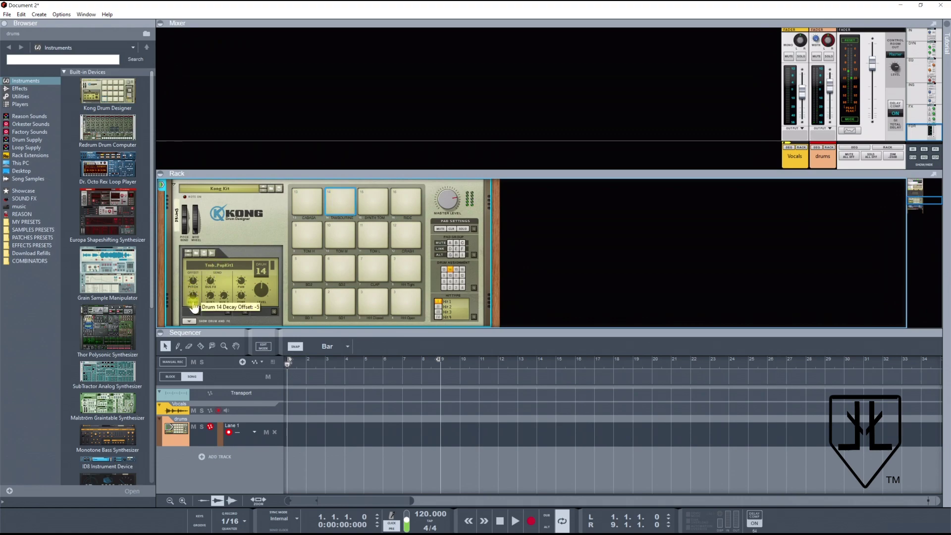
pyautogui.click(334, 199)
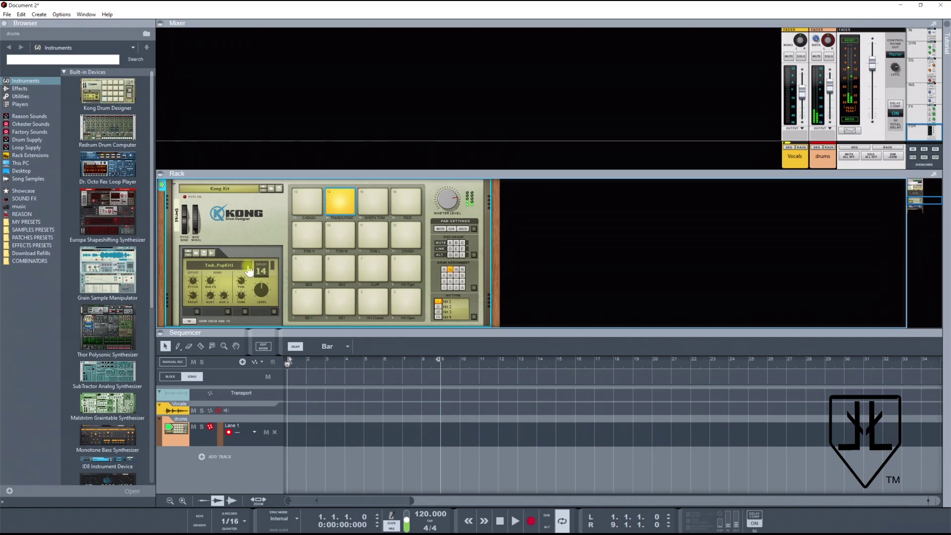
pyautogui.moveTo(195, 279); pyautogui.dragTo(199, 234)
pyautogui.moveTo(193, 295)
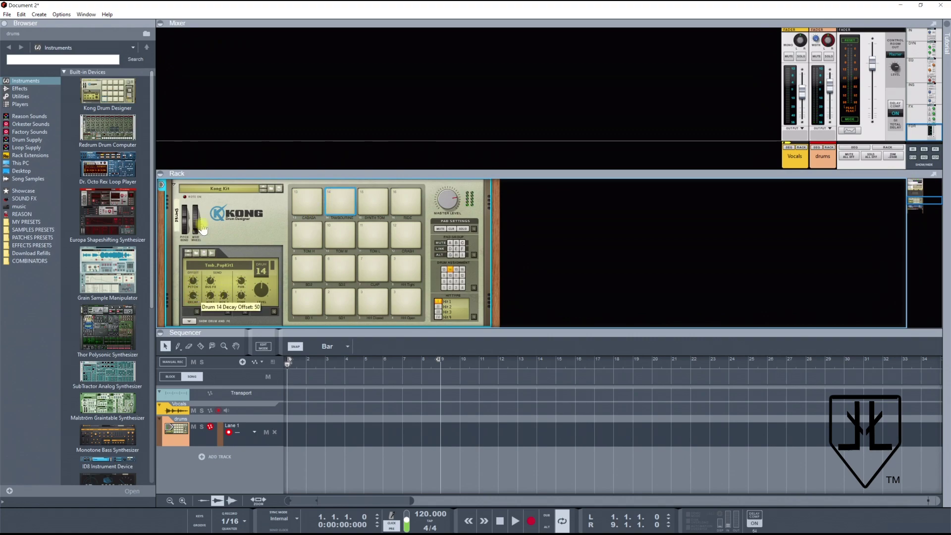
pyautogui.click(342, 202)
pyautogui.click(311, 206)
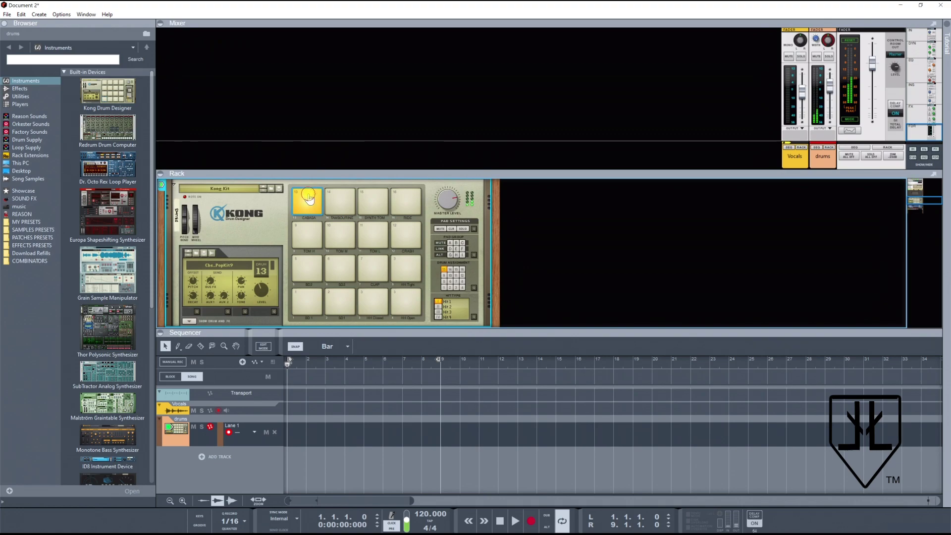
# Step: Bring the pad 13 cabasa's decay down to about -36, playing the pad repeatedly to check
pyautogui.moveTo(194, 303); pyautogui.dragTo(197, 298)
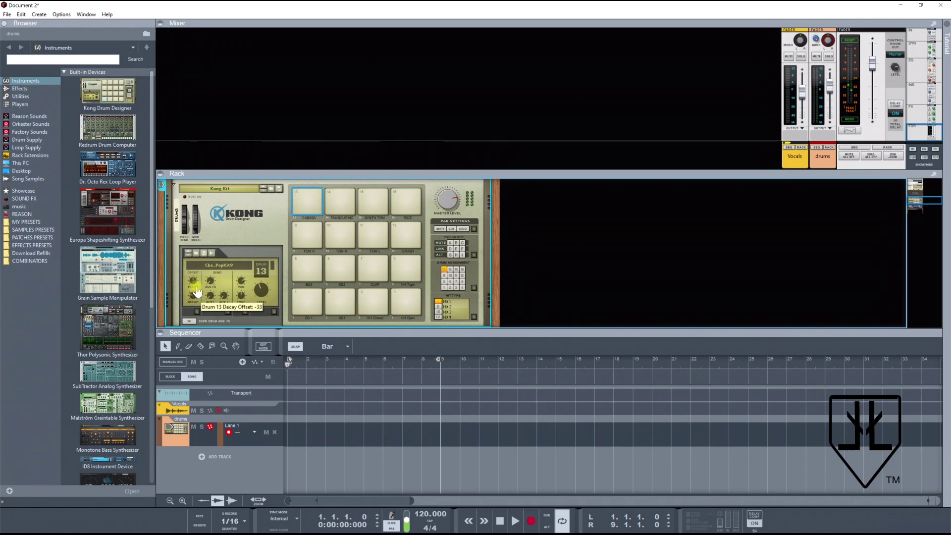
pyautogui.click(303, 206)
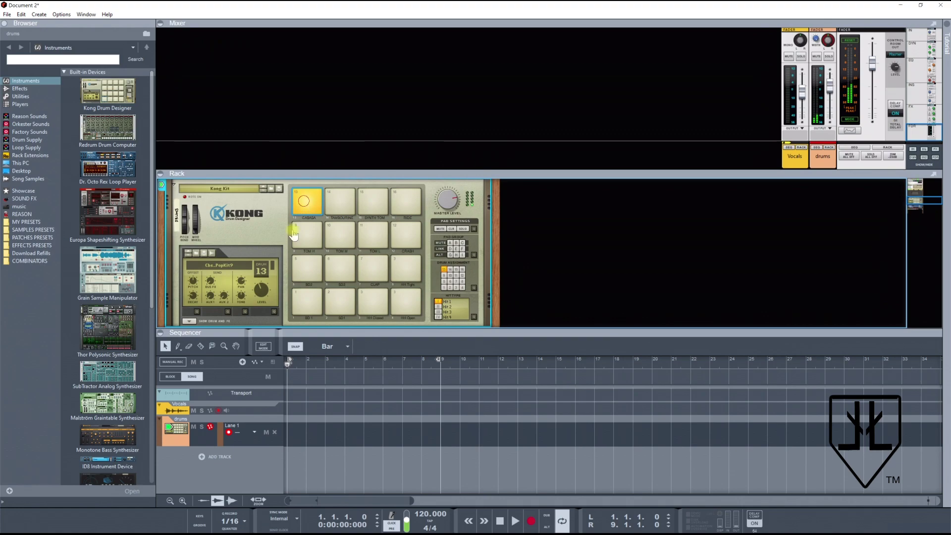
pyautogui.click(308, 208)
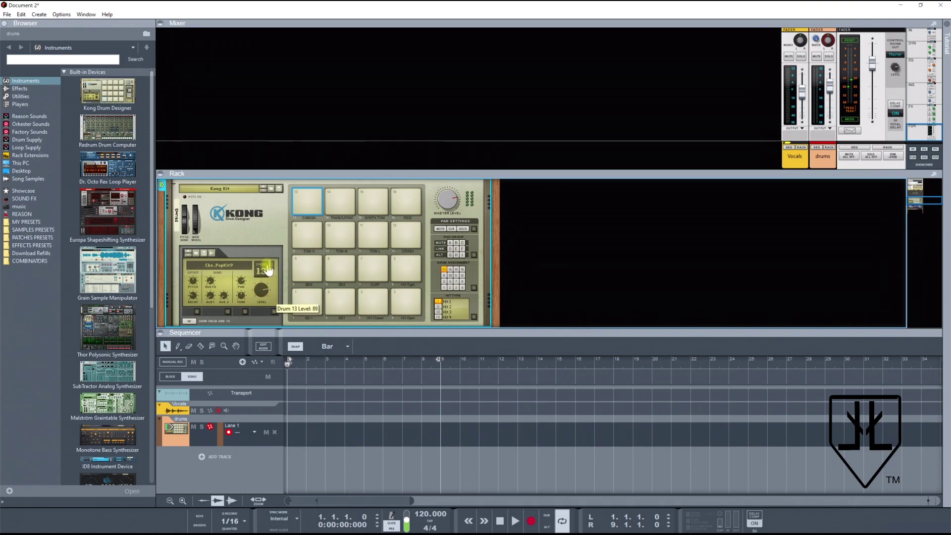
pyautogui.click(307, 203)
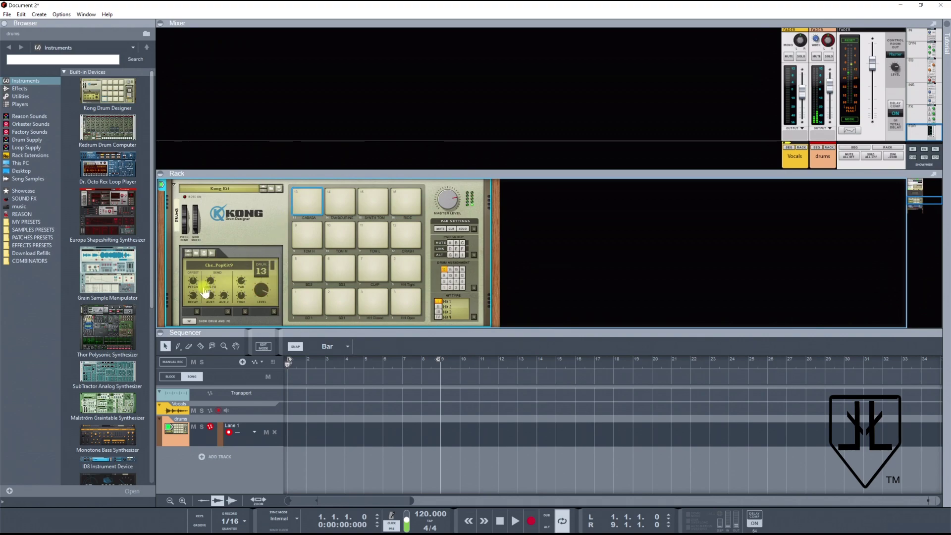
pyautogui.click(307, 202)
pyautogui.click(308, 202)
pyautogui.moveTo(193, 295)
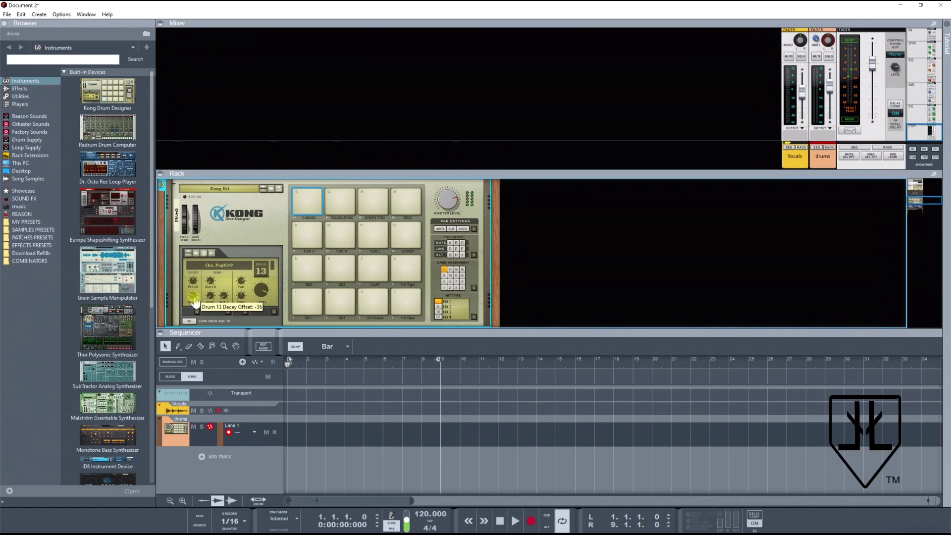
pyautogui.click(307, 202)
pyautogui.click(305, 202)
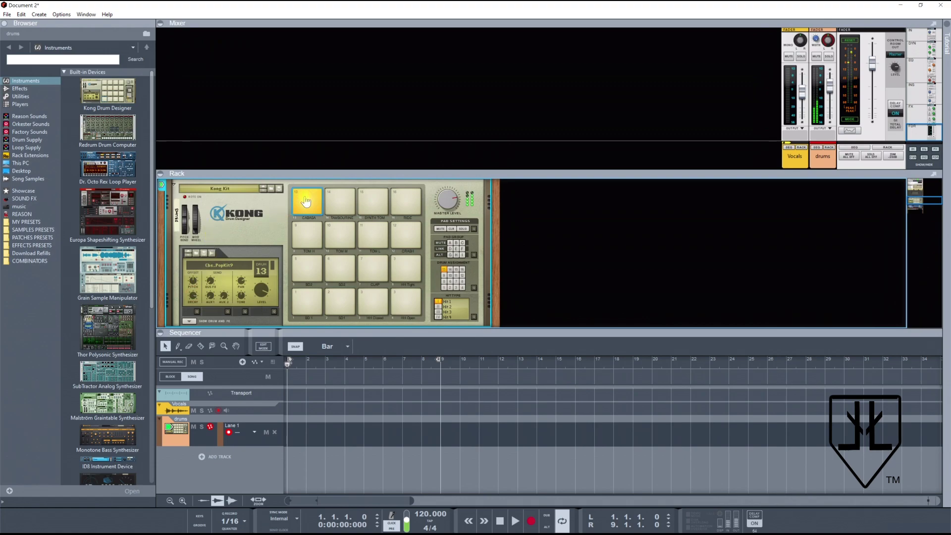
pyautogui.click(305, 202)
# Step: Enlarge the rack area and unfold Kong's drum module and effects section
pyautogui.moveTo(255, 332); pyautogui.dragTo(245, 363)
pyautogui.click(189, 320)
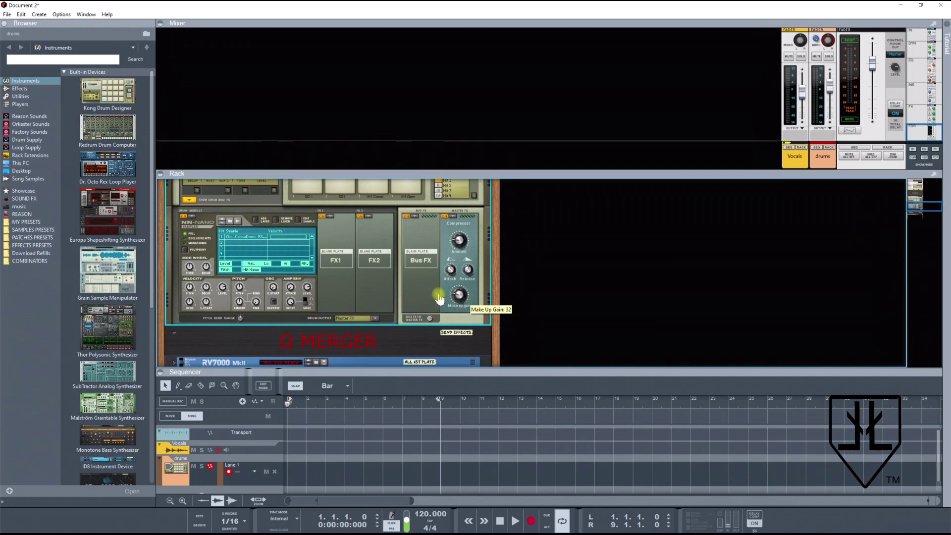
pyautogui.scroll(3, 383, 289)
pyautogui.scroll(1, 382, 290)
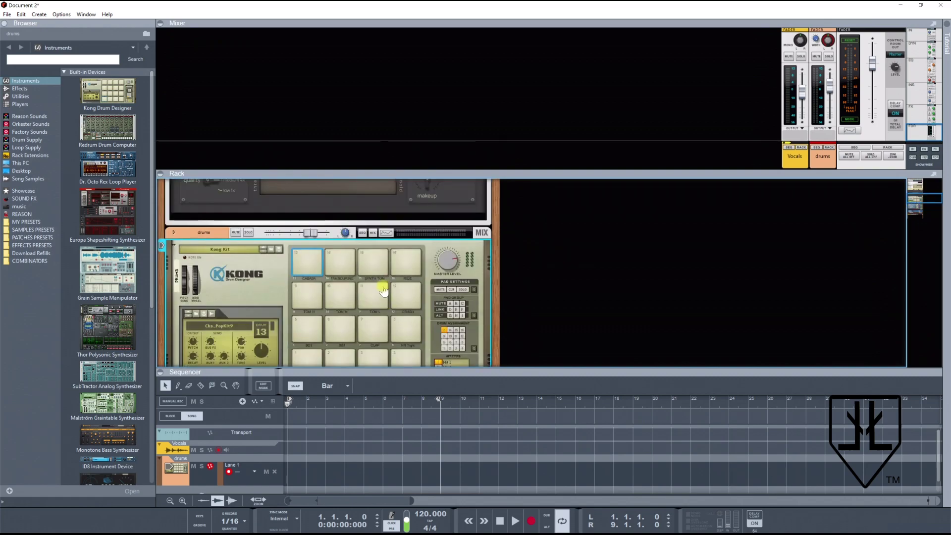
pyautogui.scroll(-2, 383, 289)
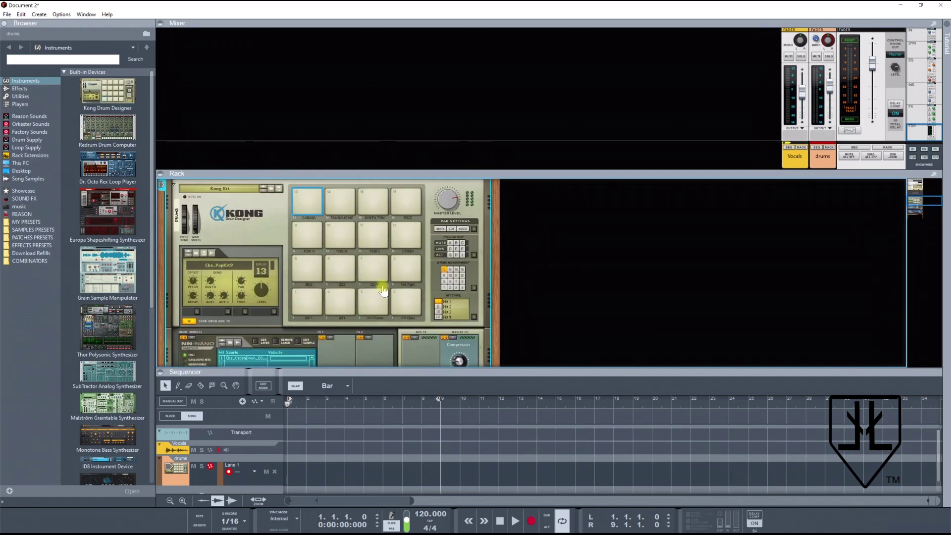